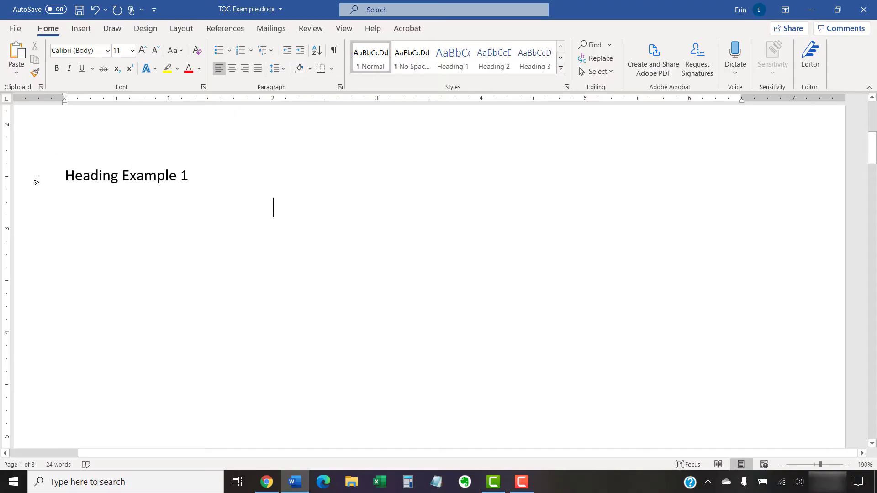
# Step: Style the 'Heading Example 1' line as Heading 1
pyautogui.moveTo(64, 176); pyautogui.dragTo(199, 175)
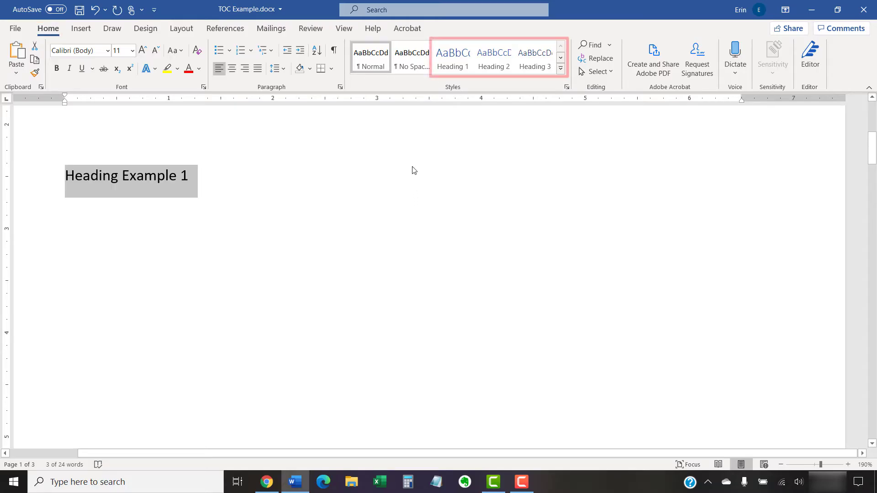
pyautogui.click(453, 59)
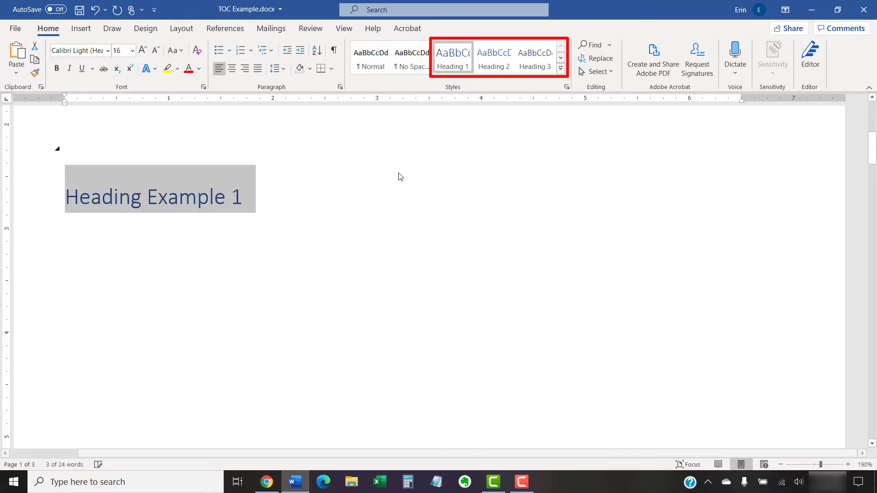
pyautogui.click(392, 199)
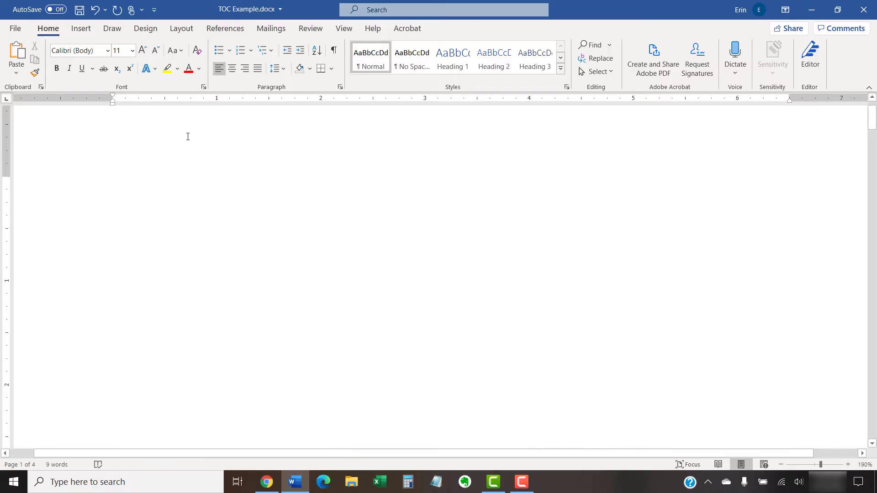
# Step: Add the Automatic Table 2 table of contents to the blank first page
pyautogui.click(219, 28)
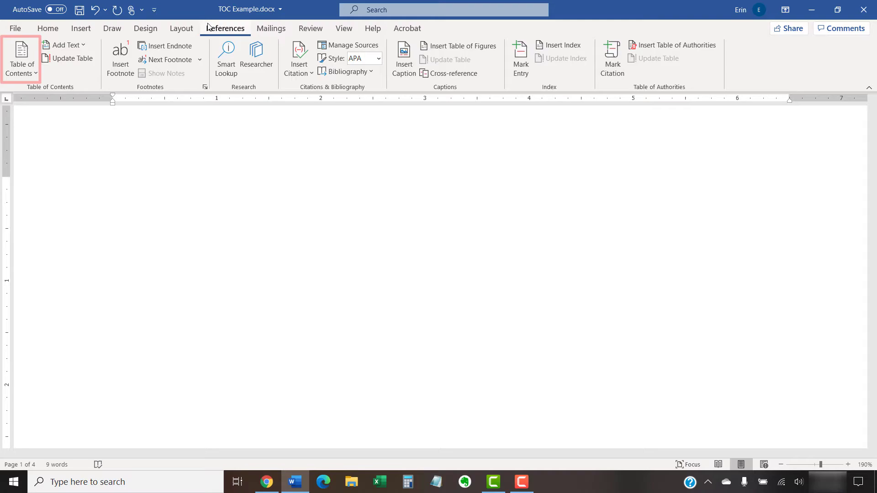
pyautogui.click(21, 71)
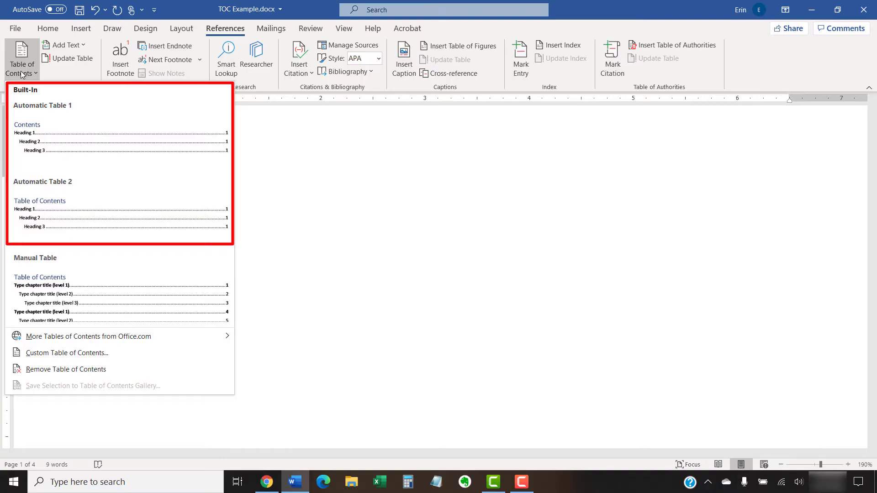
pyautogui.click(101, 204)
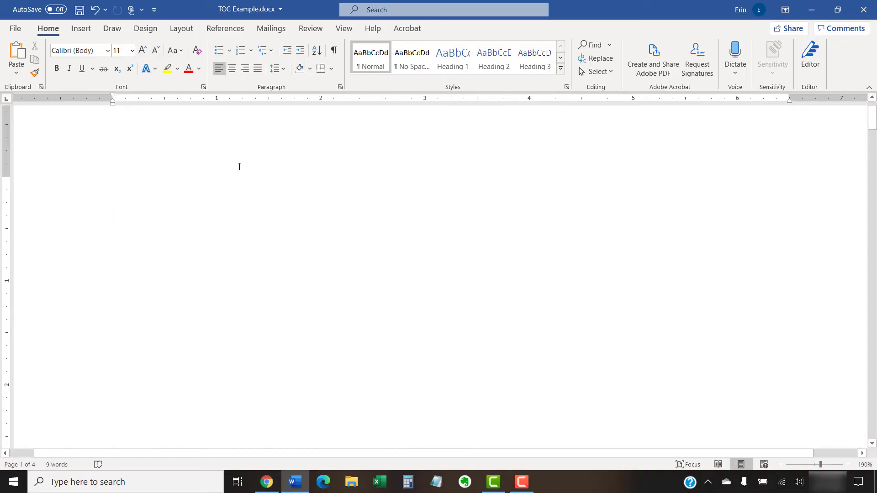
# Step: Open the Custom Table of Contents dialog from the References tab
pyautogui.click(211, 26)
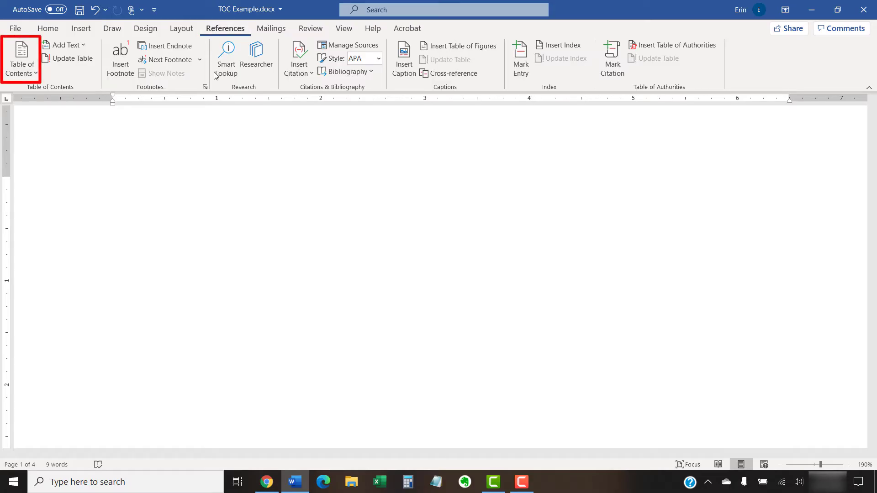
pyautogui.click(26, 72)
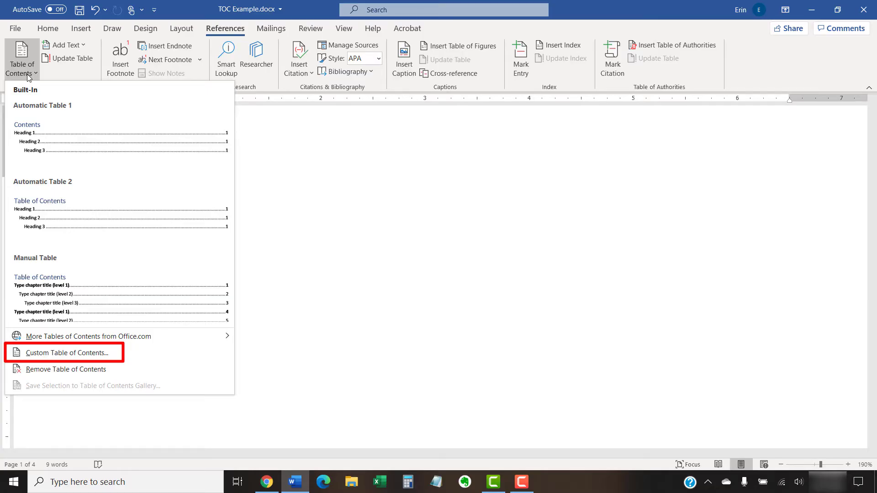
pyautogui.click(67, 353)
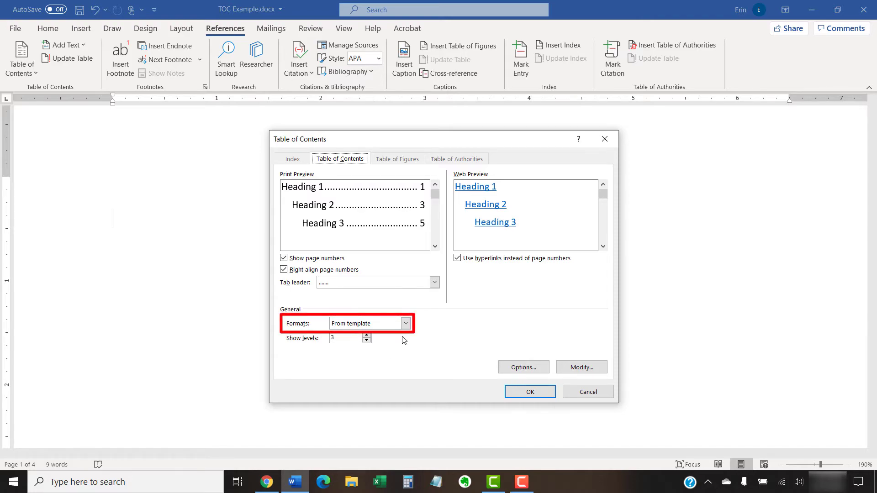
pyautogui.click(405, 325)
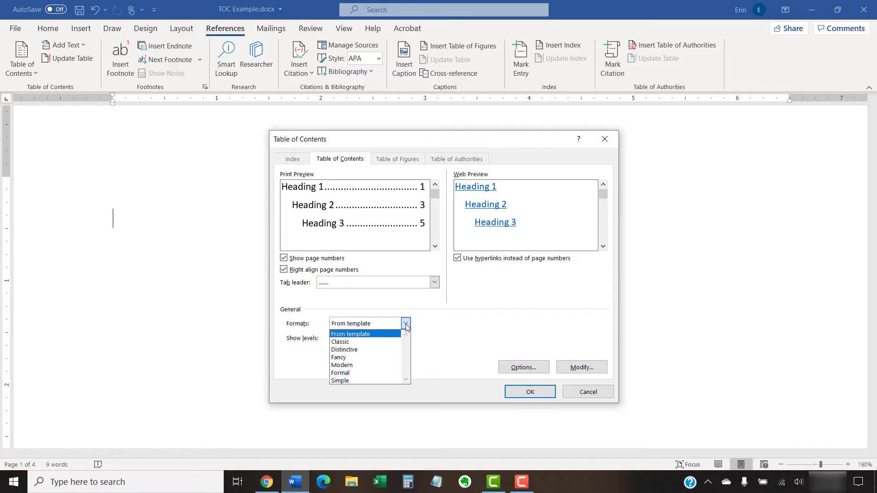
pyautogui.click(406, 324)
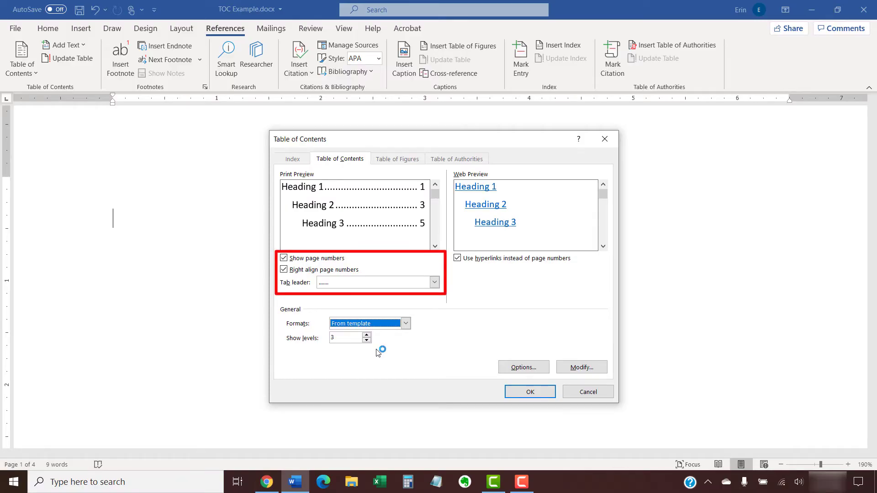
pyautogui.click(435, 282)
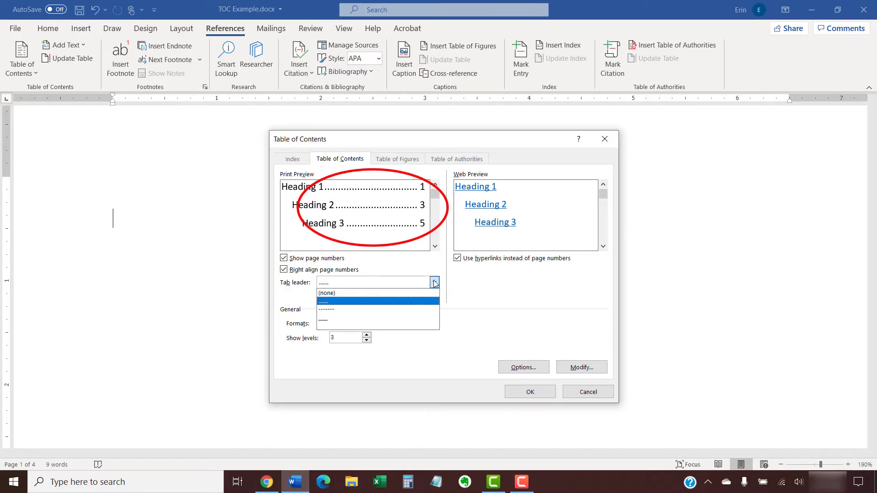
pyautogui.click(434, 282)
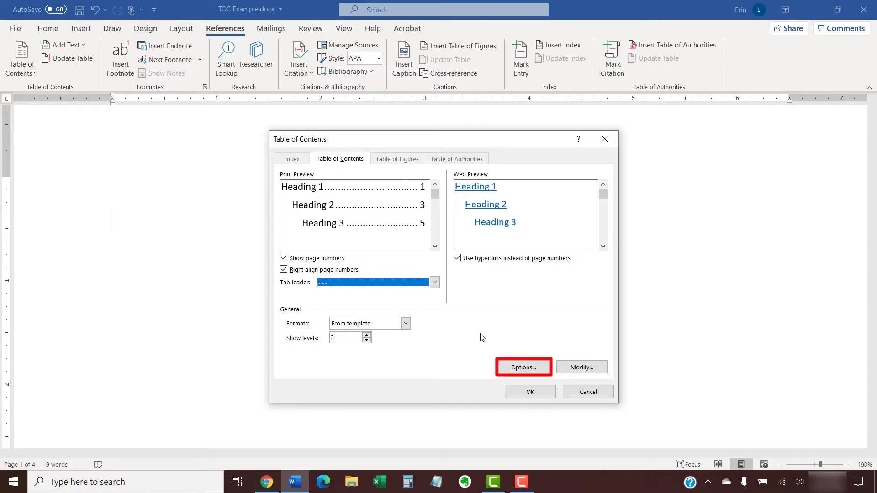
# Step: In the TOC options, set Heading 2 to level 1 and Heading 3 to level 2, and clear Heading 1
pyautogui.click(509, 367)
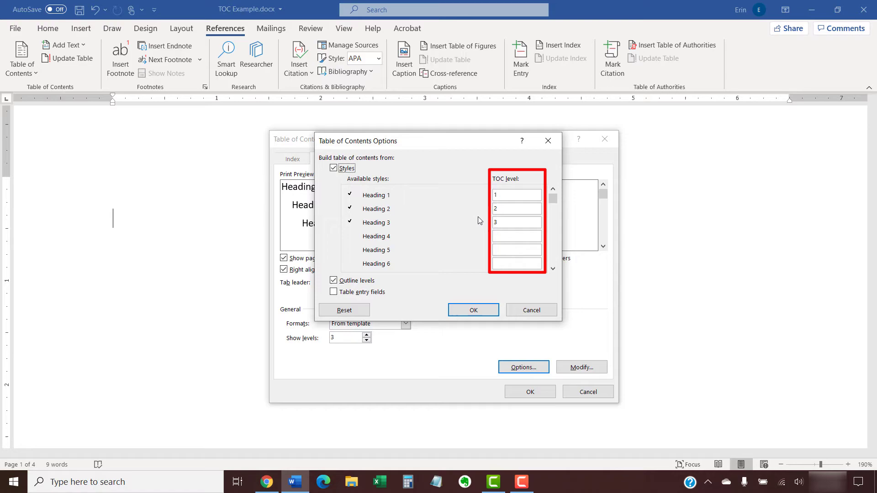
pyautogui.doubleClick(496, 209)
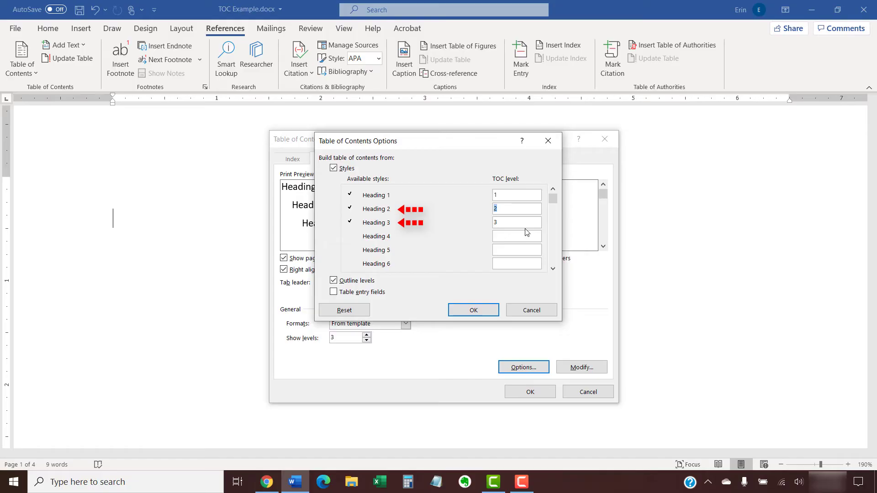
pyautogui.write('1')
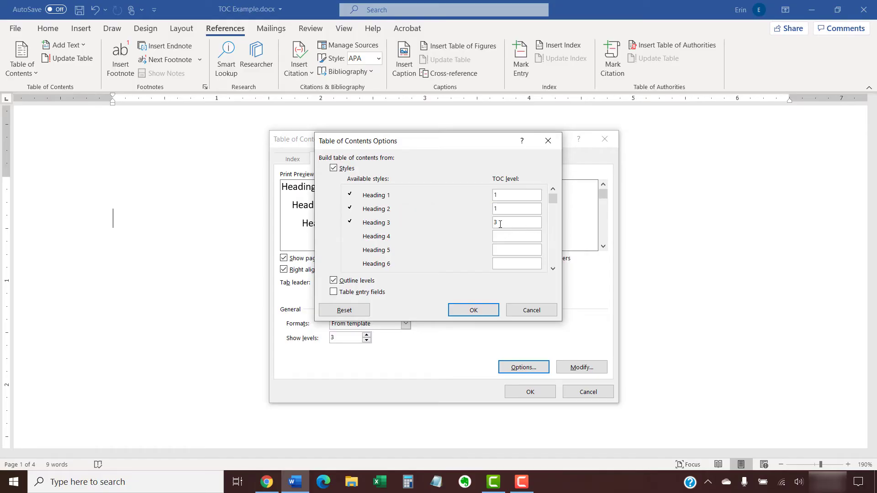
pyautogui.doubleClick(499, 224)
pyautogui.write('2')
pyautogui.doubleClick(496, 194)
pyautogui.press('BackSpace')
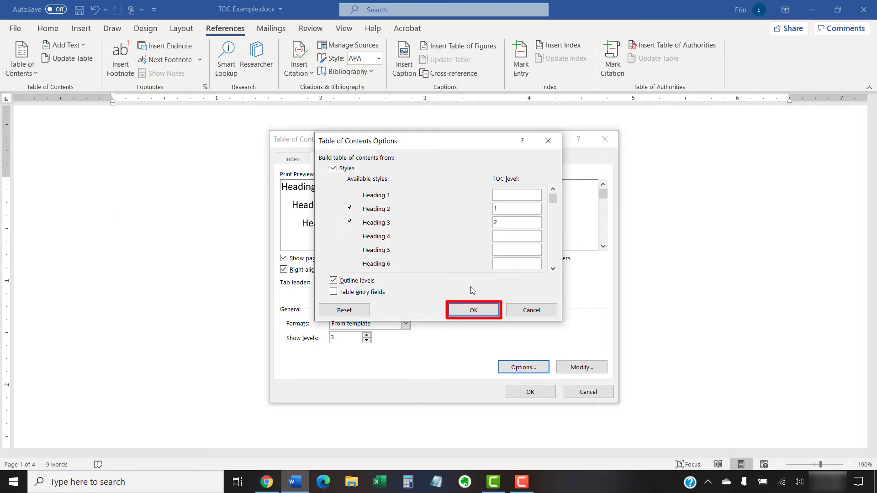
pyautogui.click(472, 312)
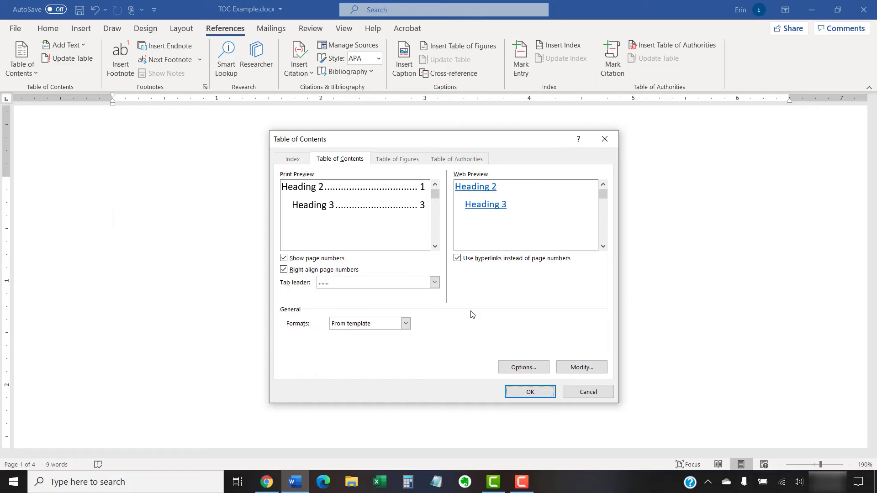
# Step: Insert the custom table of contents and title it 'Table of Contents' above the entries
pyautogui.click(512, 394)
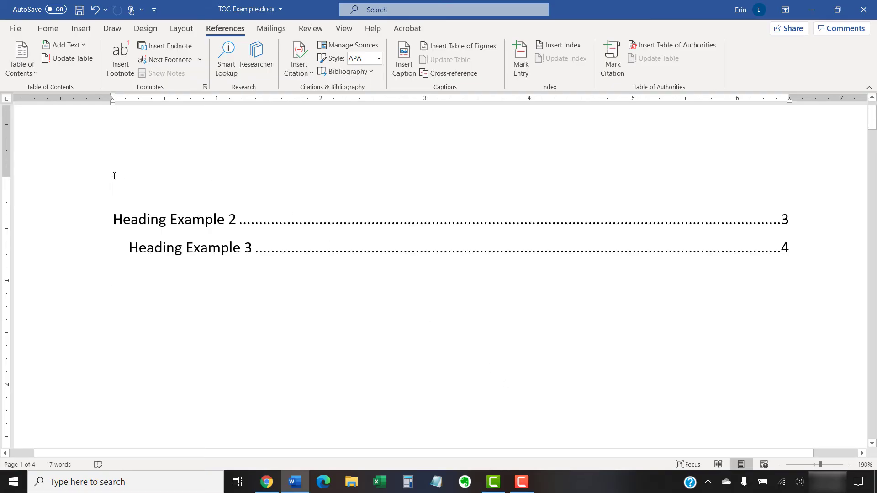
pyautogui.write('Table of C')
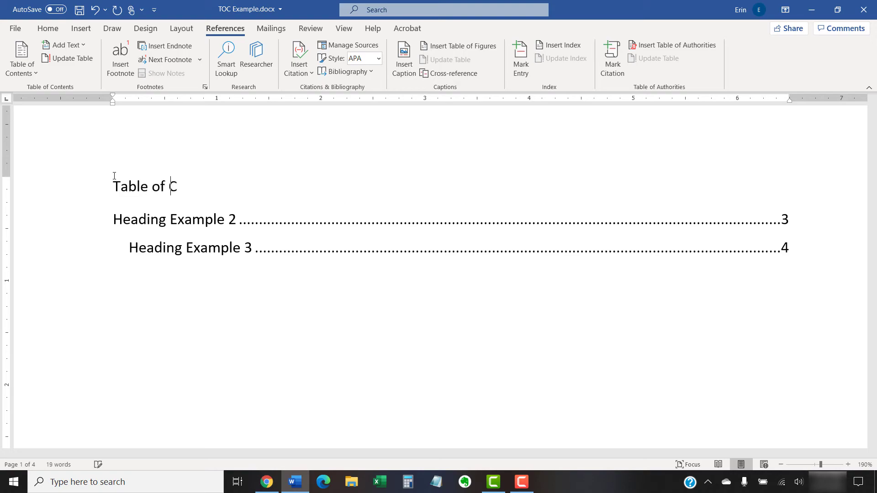
pyautogui.write('ontents')
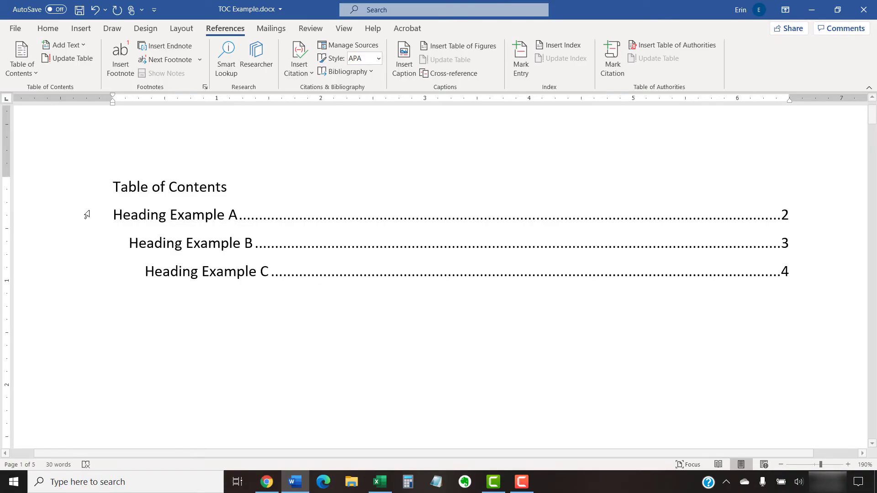
# Step: Update the entire table of contents so it lists Heading Example A through E
pyautogui.click(216, 241)
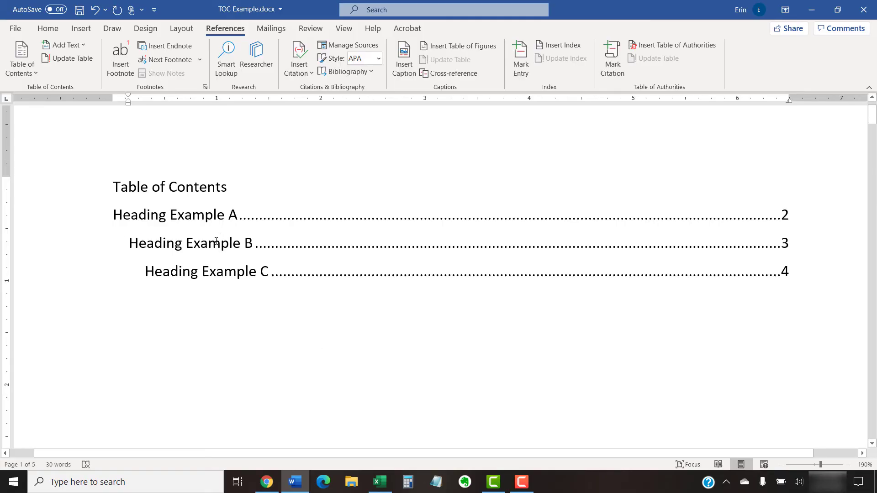
pyautogui.rightClick(217, 241)
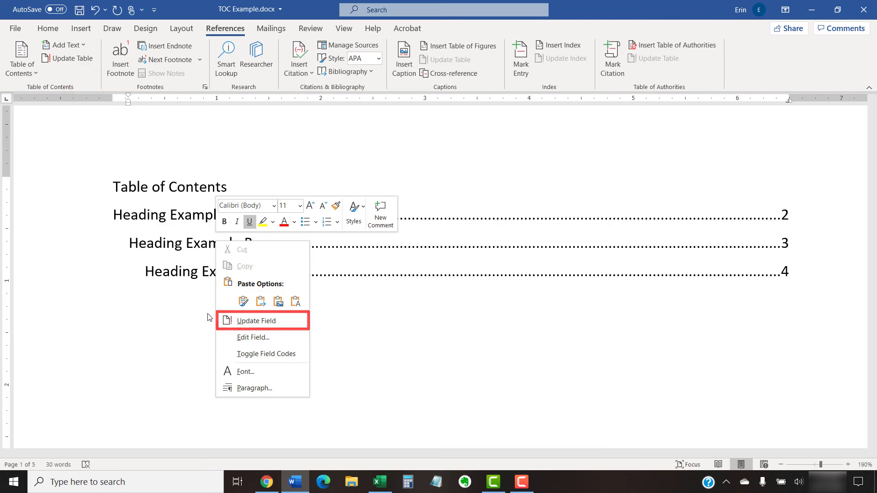
pyautogui.click(256, 321)
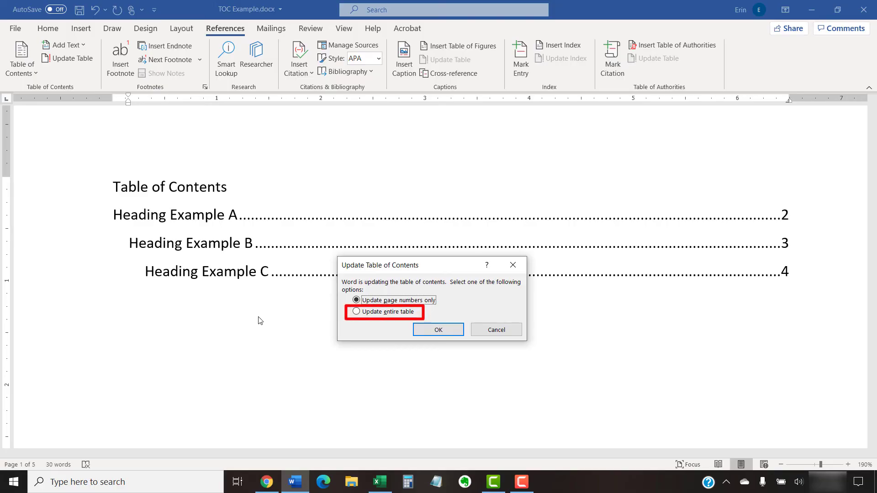
pyautogui.click(357, 312)
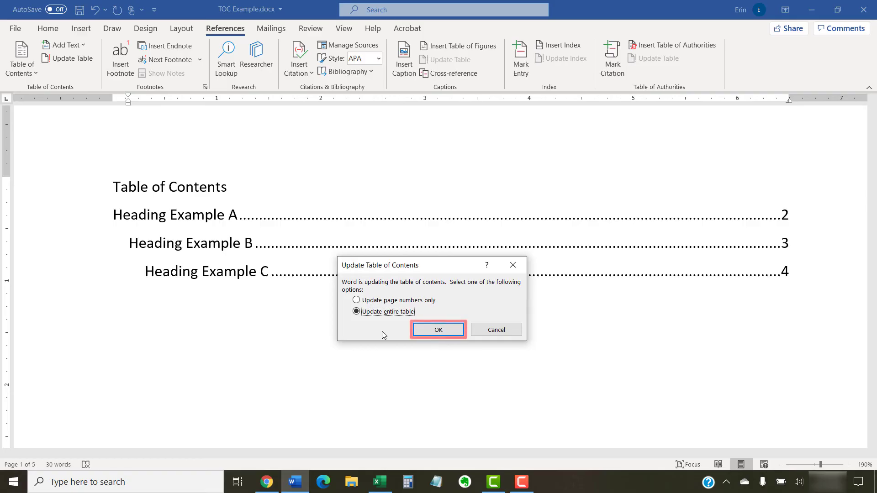
pyautogui.click(418, 330)
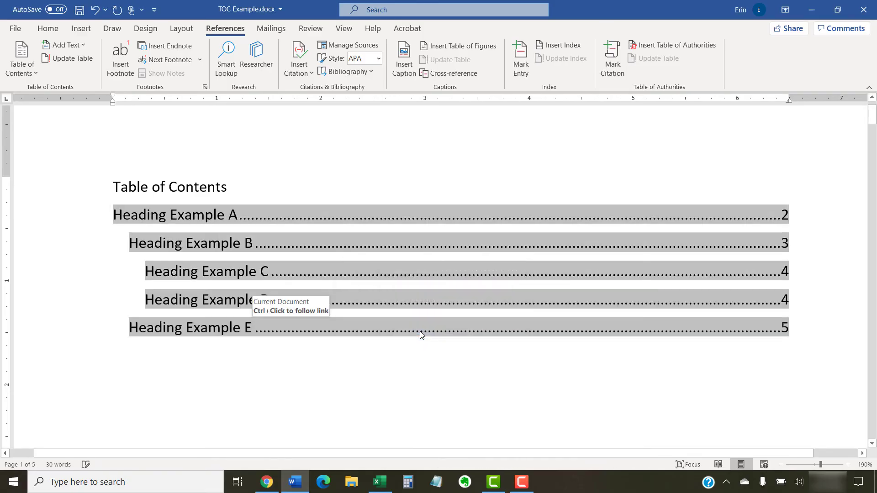
pyautogui.click(424, 363)
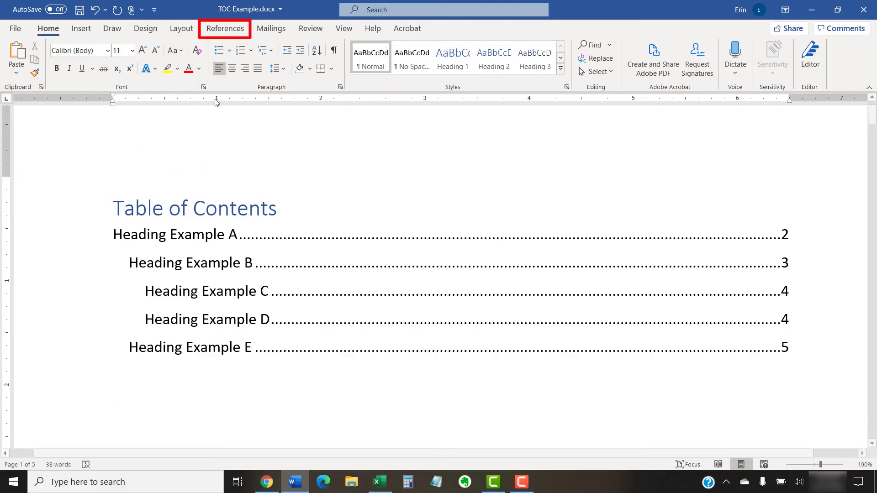
# Step: Remove the table of contents using References > Table of Contents > Remove Table of Contents
pyautogui.click(217, 32)
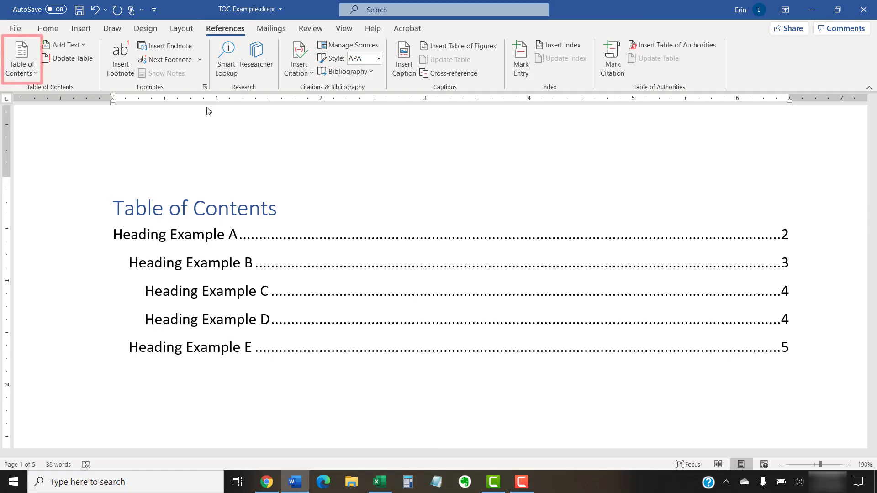
pyautogui.click(21, 58)
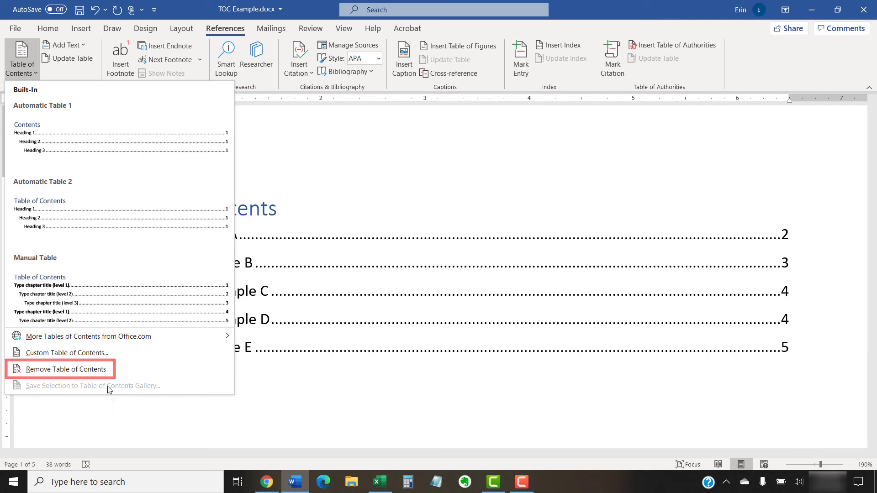
pyautogui.click(89, 372)
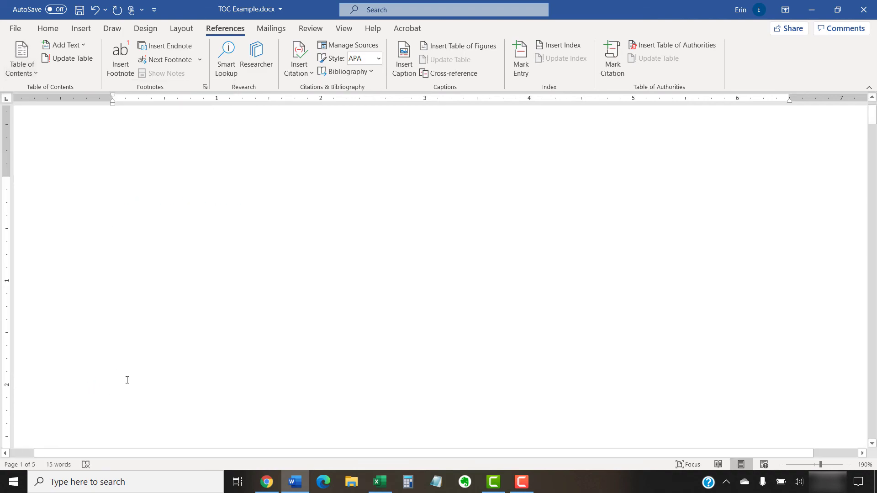